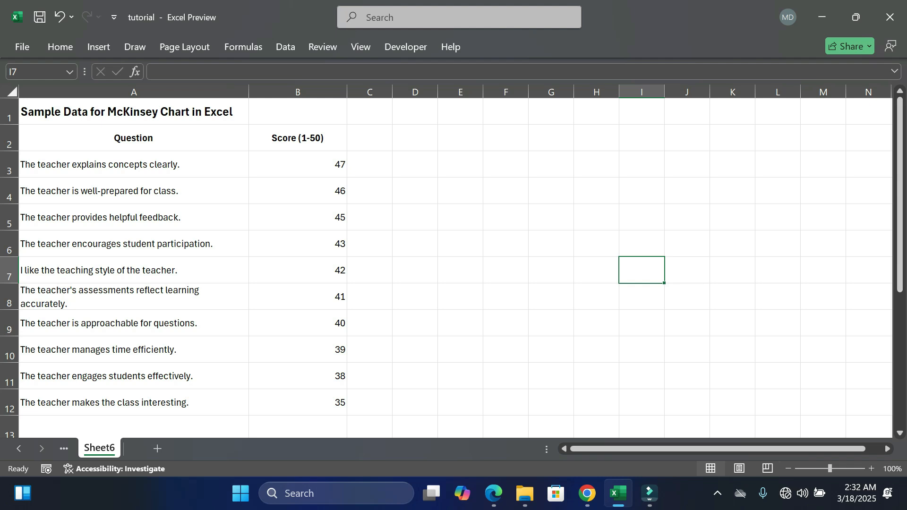
Link cell E3 to the first question with =A3 and fill the formula down to E12
click(460, 165)
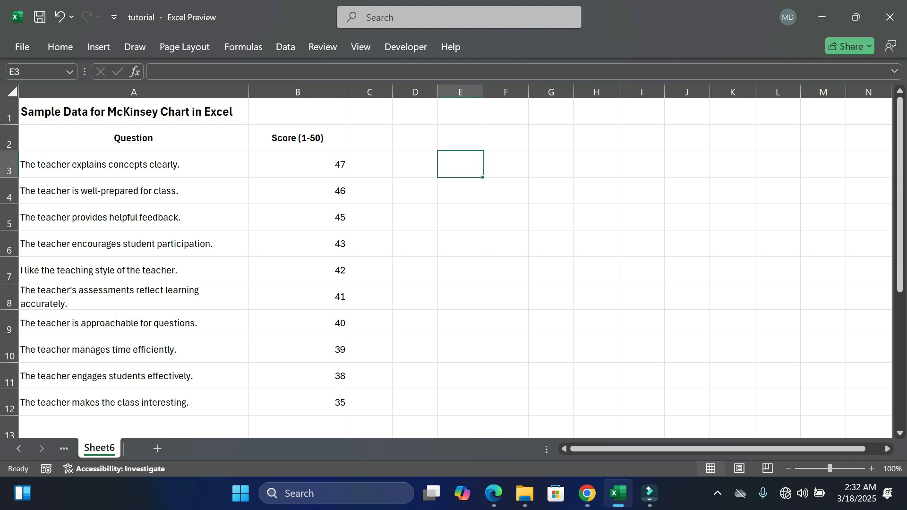
text(=A3)
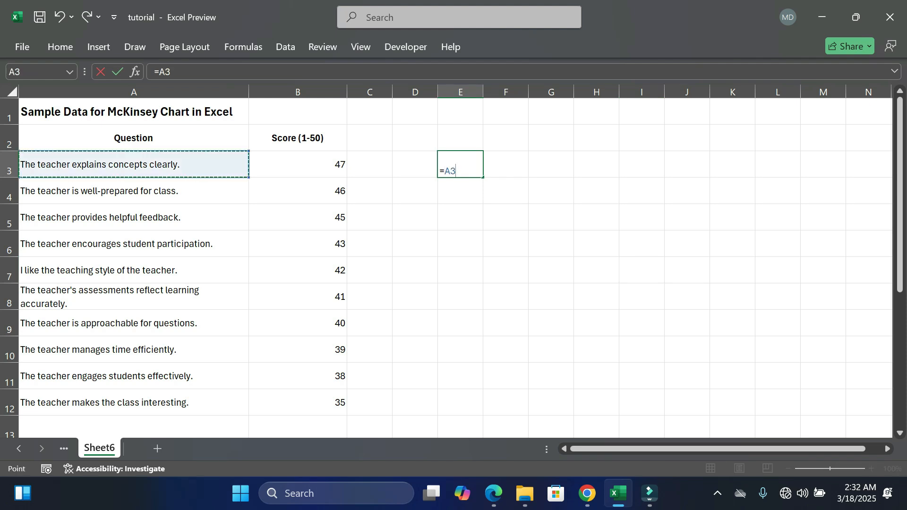
key(Return)
click(478, 170)
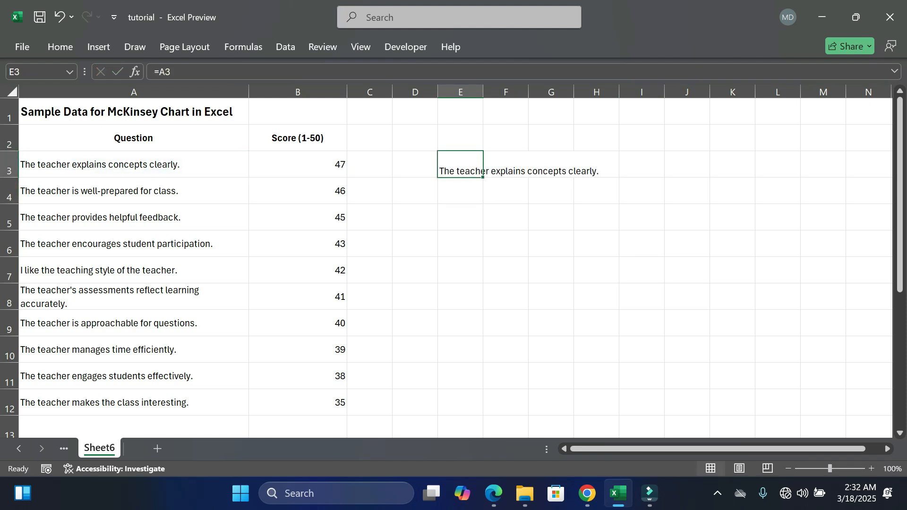
drag(482, 177, 482, 388)
Start a REPT formula in cell I3, beside the first linked question
click(641, 138)
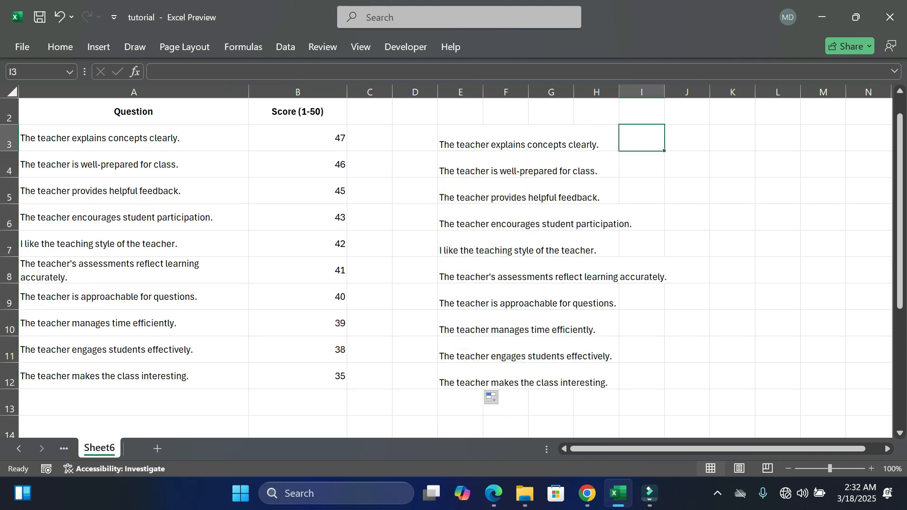
text(=)
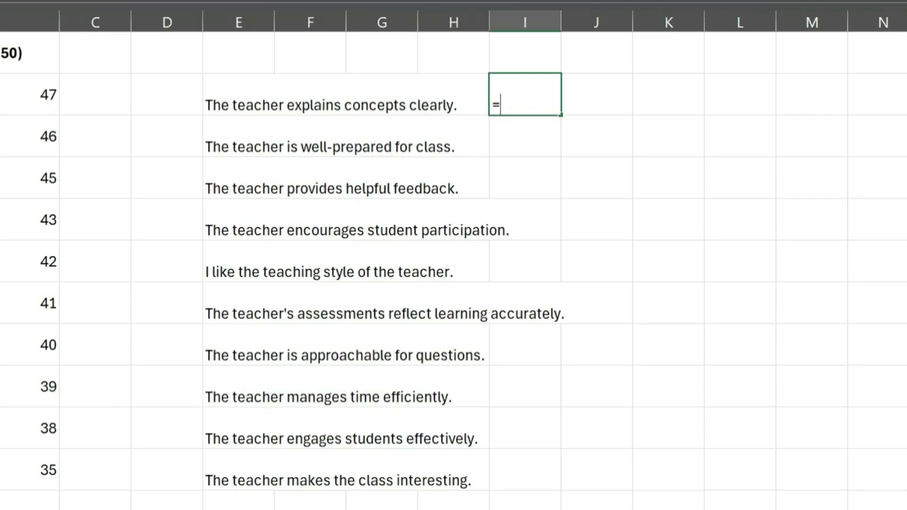
text(re)
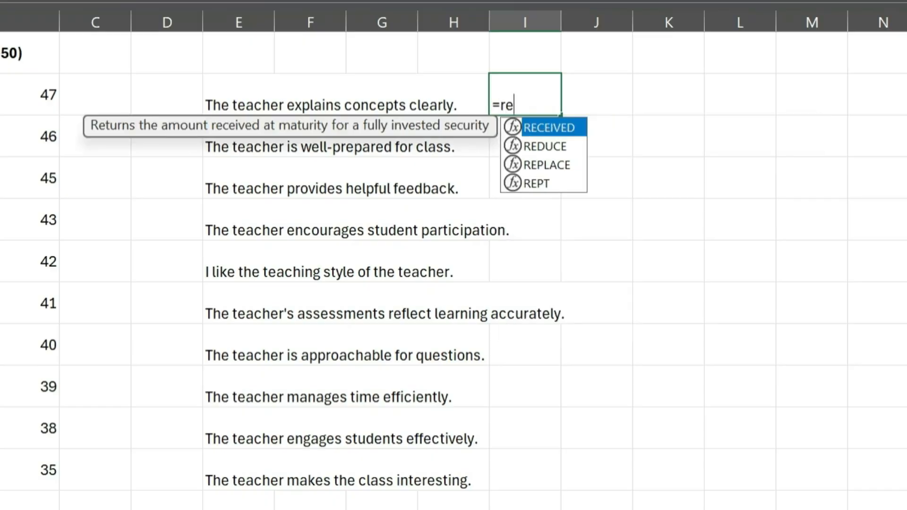
key(Down)
key(Down)
key(Down)
key(Tab)
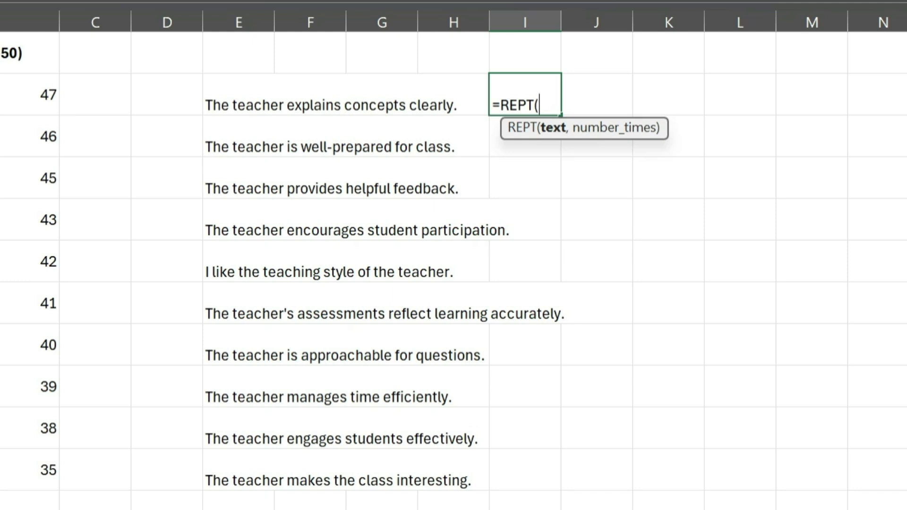
Give REPT an en dash symbol as the text and B3 as the number of times, and close the function
text(")
key(super+period)
click(764, 182)
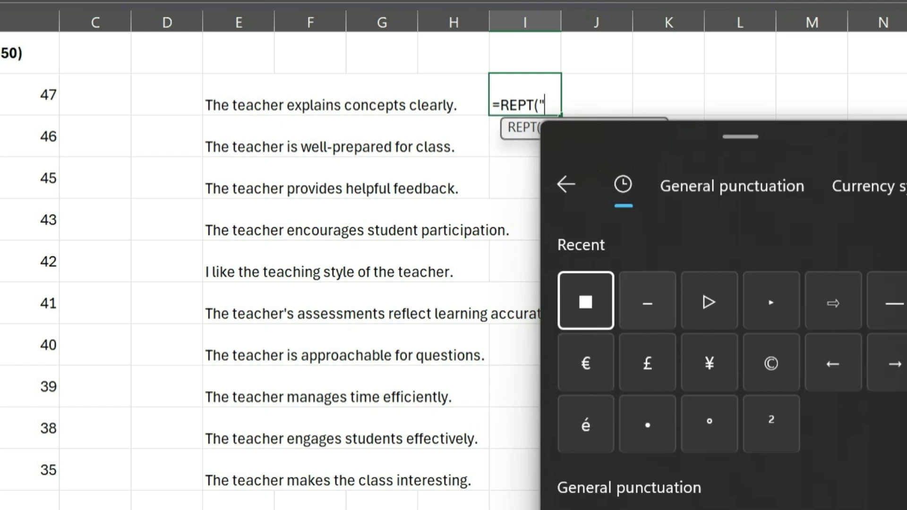
click(648, 302)
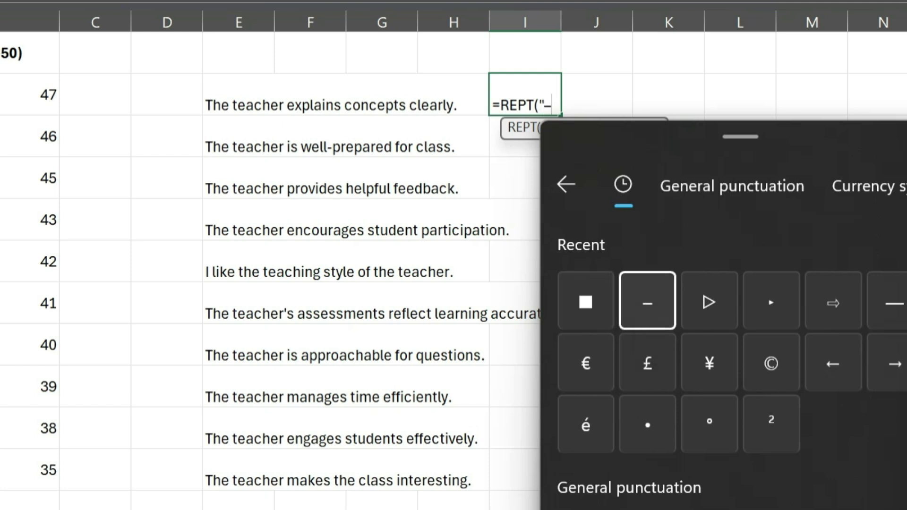
key(Escape)
text(",)
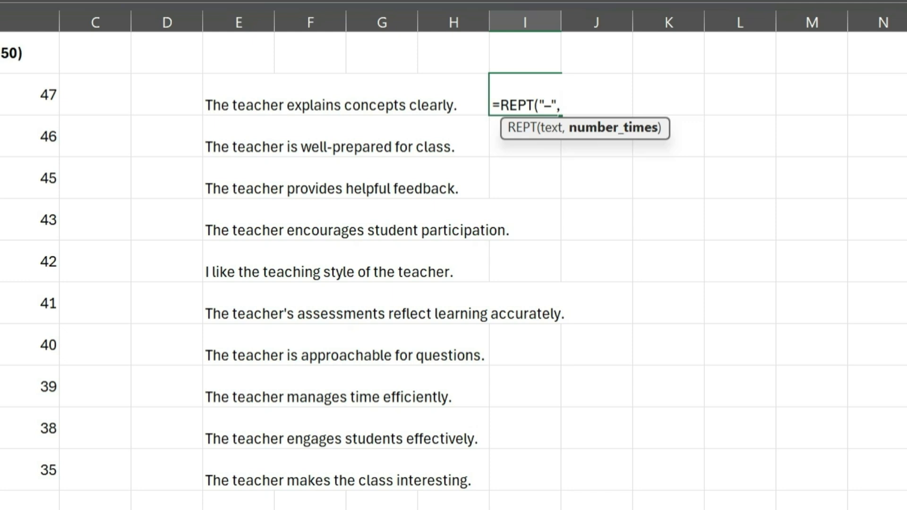
click(30, 94)
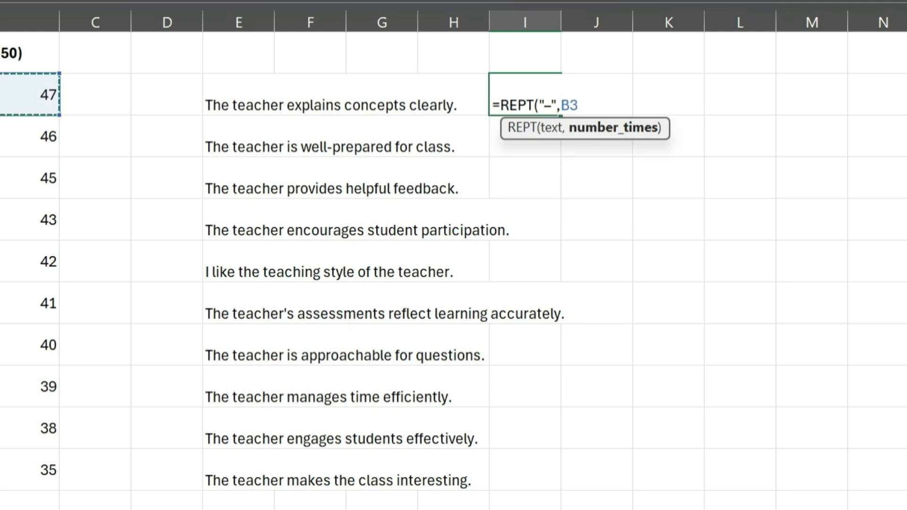
text())
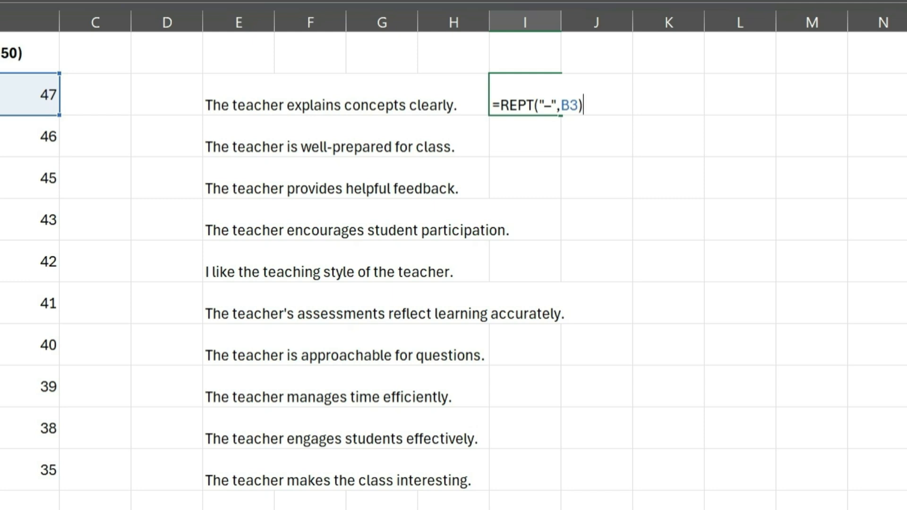
Append &"■ "&B3 to the REPT formula in I3 and fill it down to I12
text(&)
text(")
key(super+period)
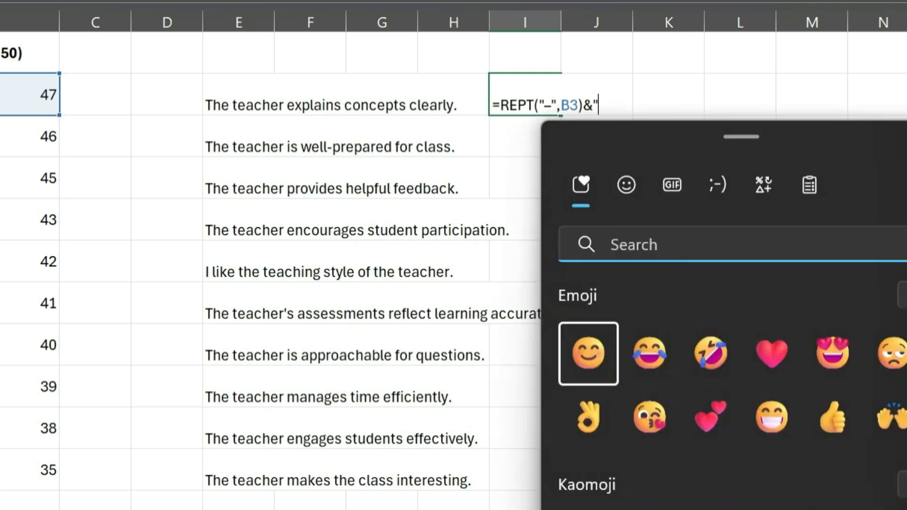
click(763, 185)
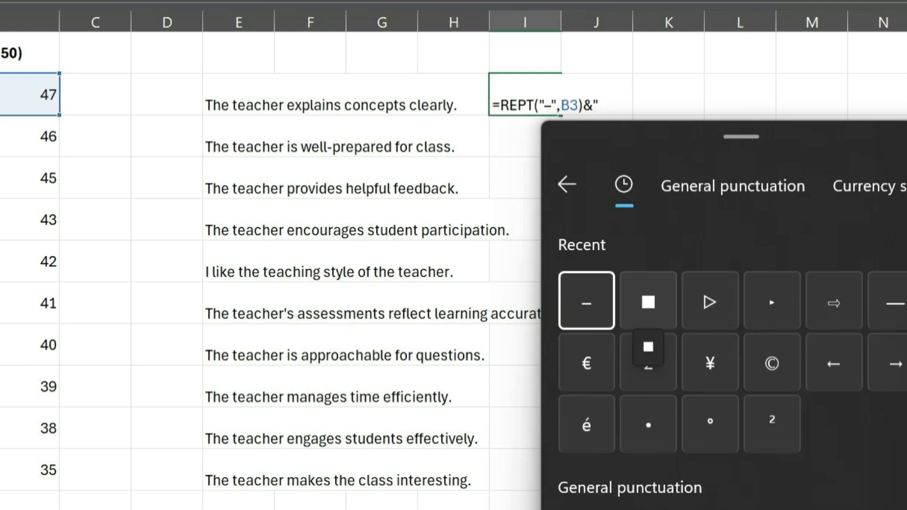
key(Right)
key(Return)
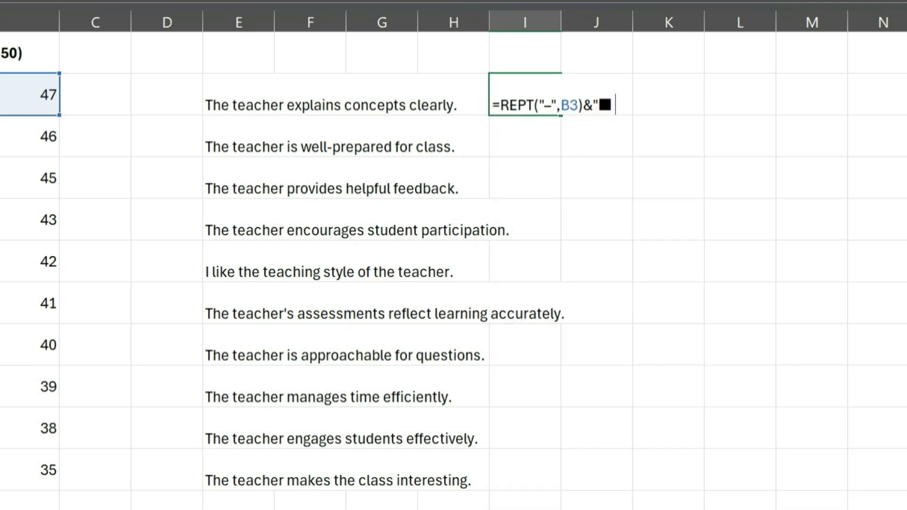
text(")
text(&)
click(28, 94)
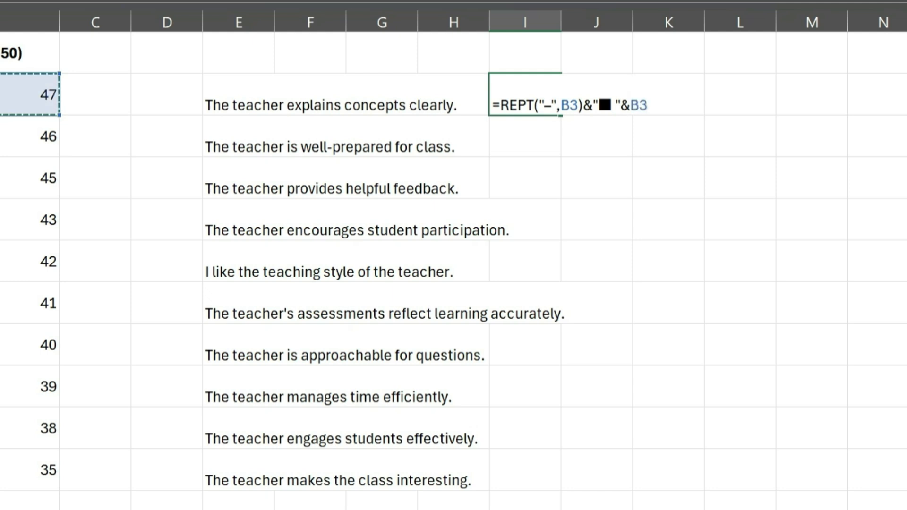
key(Return)
key(Up)
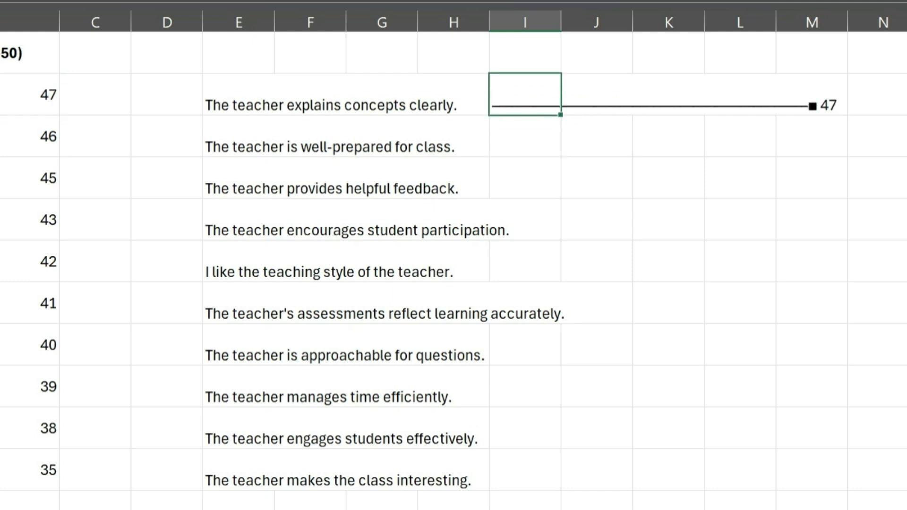
drag(560, 114, 561, 489)
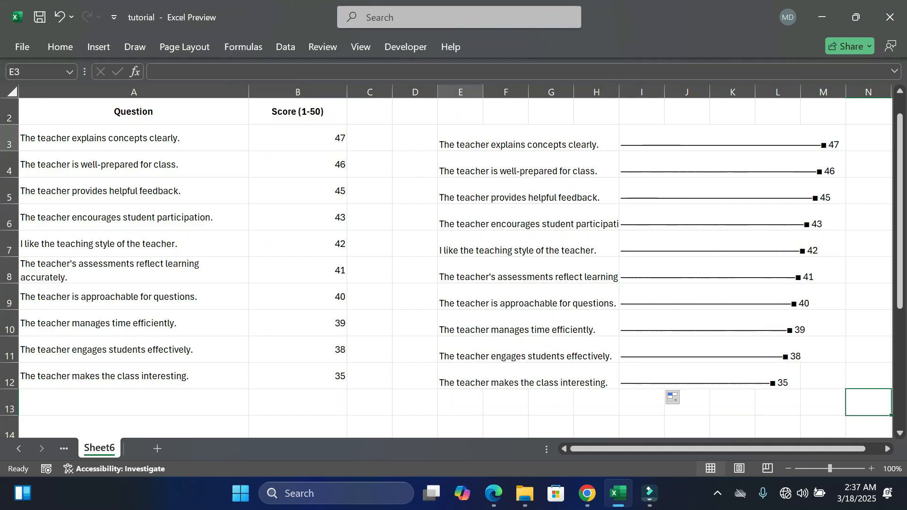
Add an outline border around the chart range E3:M12 and pick dark blue as the line color
drag(250, 93, 814, 474)
drag(824, 378, 824, 378)
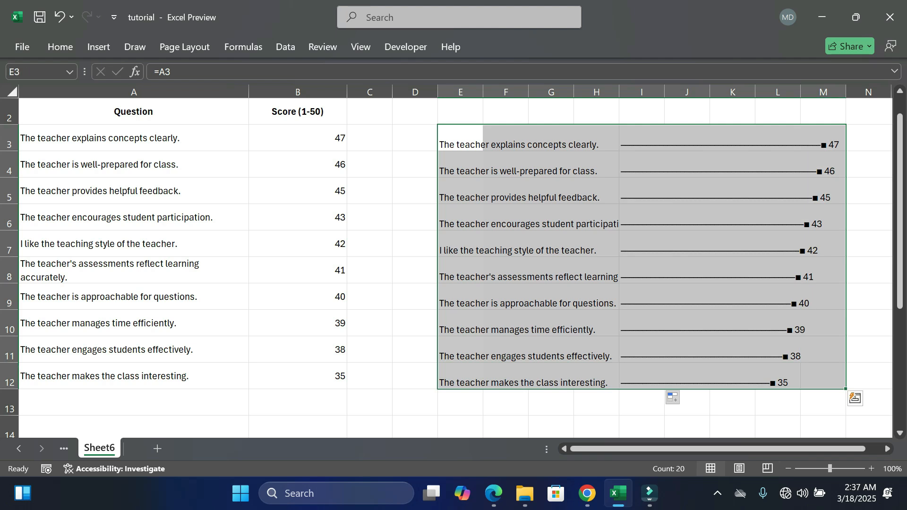
key(ctrl+1)
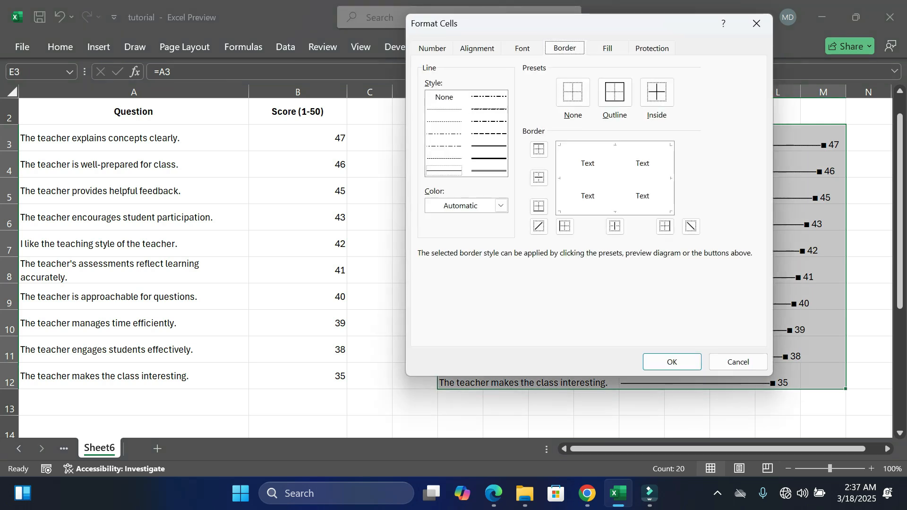
click(615, 92)
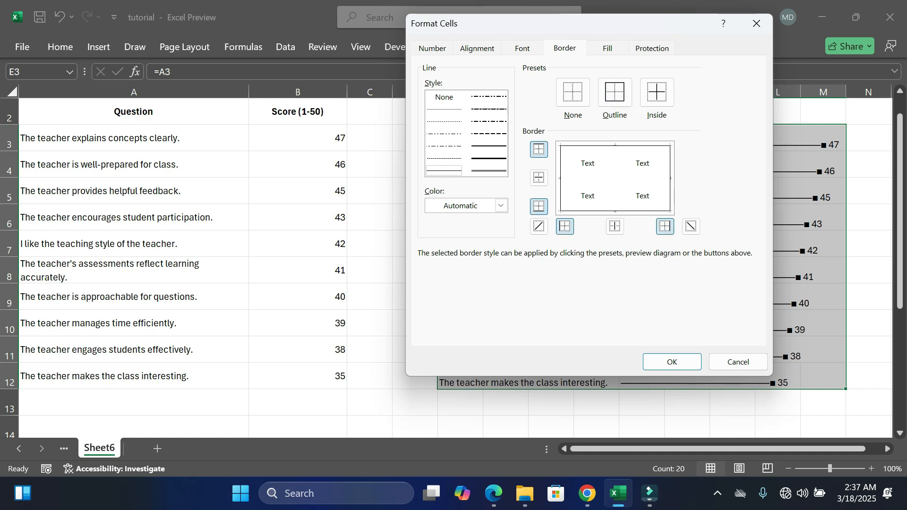
click(501, 206)
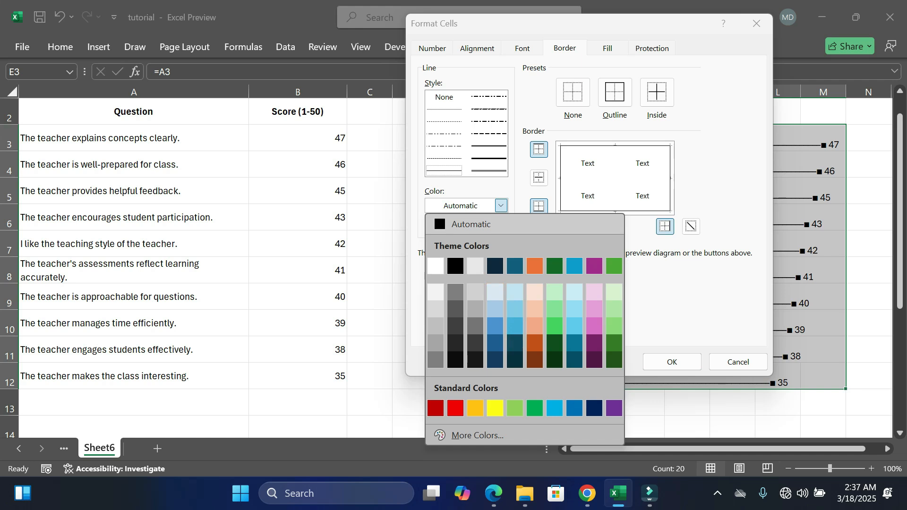
click(594, 408)
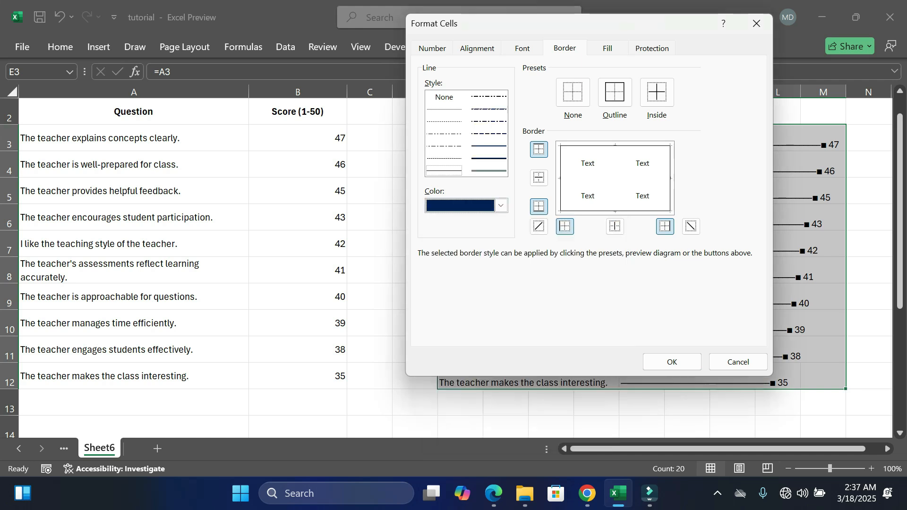
click(672, 362)
click(778, 402)
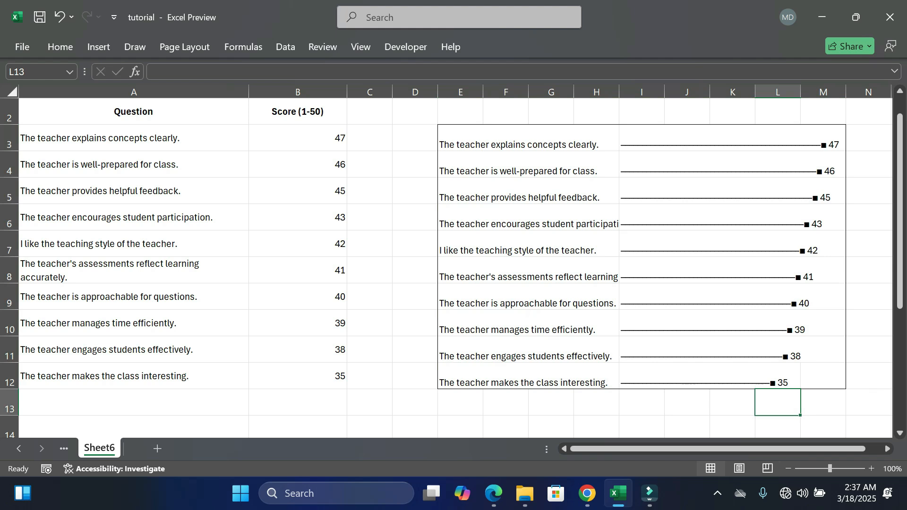
Try font size 9 on the chart lines in I3:M12 and restore size 11
drag(642, 137, 822, 378)
click(60, 47)
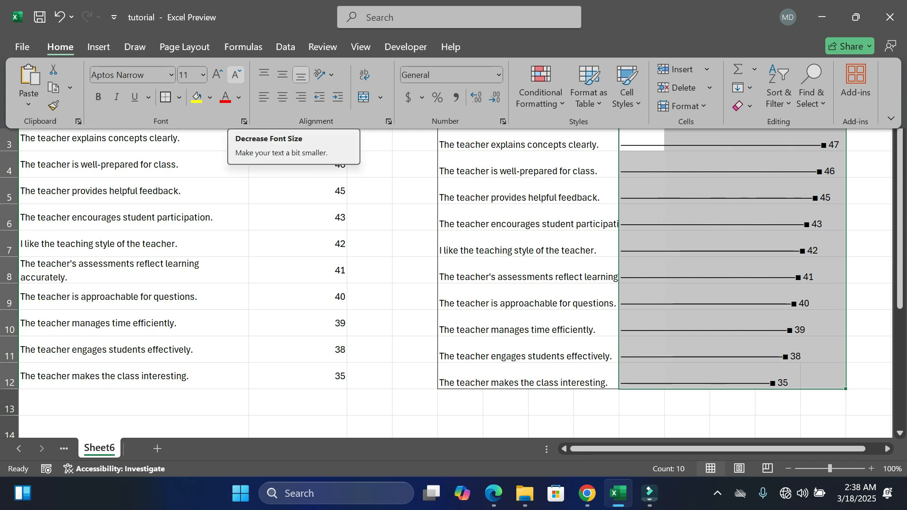
click(236, 74)
click(236, 74)
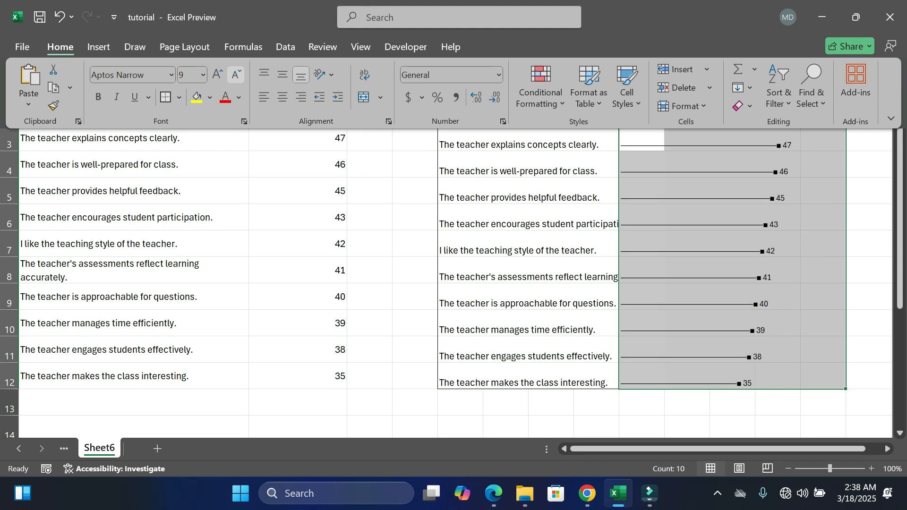
click(217, 74)
click(217, 74)
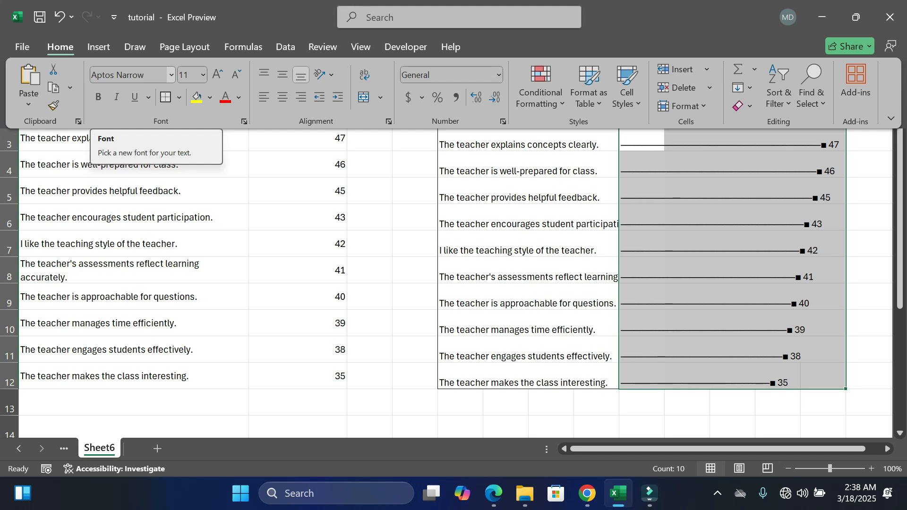
Preview other fonts and try a dark brown-orange font color on the chart lines in I3:M12
click(171, 75)
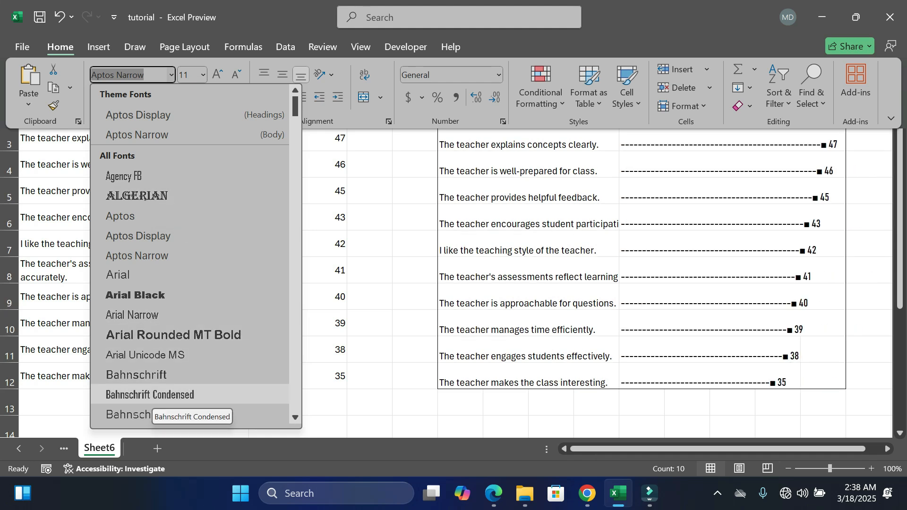
key(Escape)
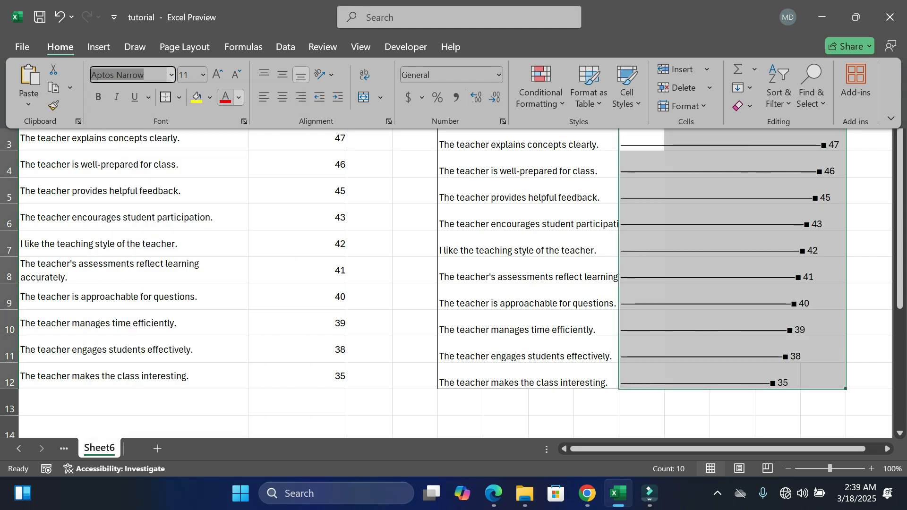
click(239, 98)
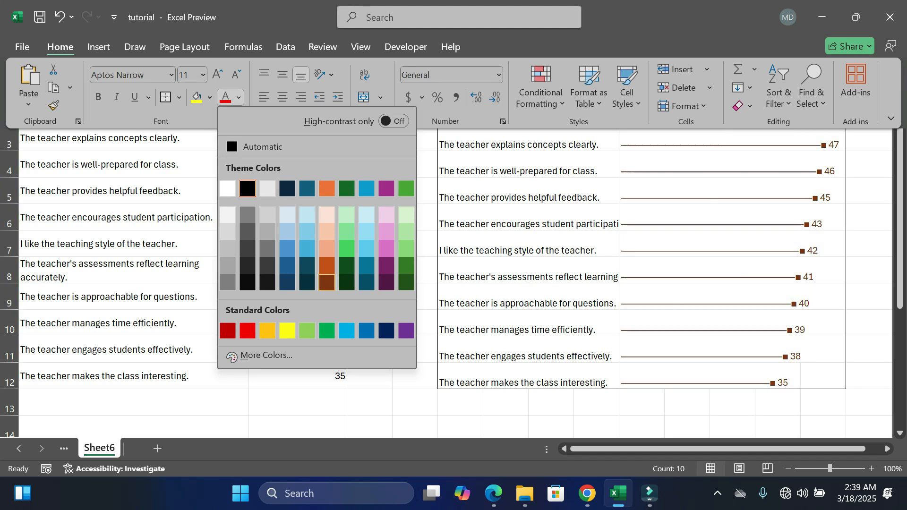
click(327, 282)
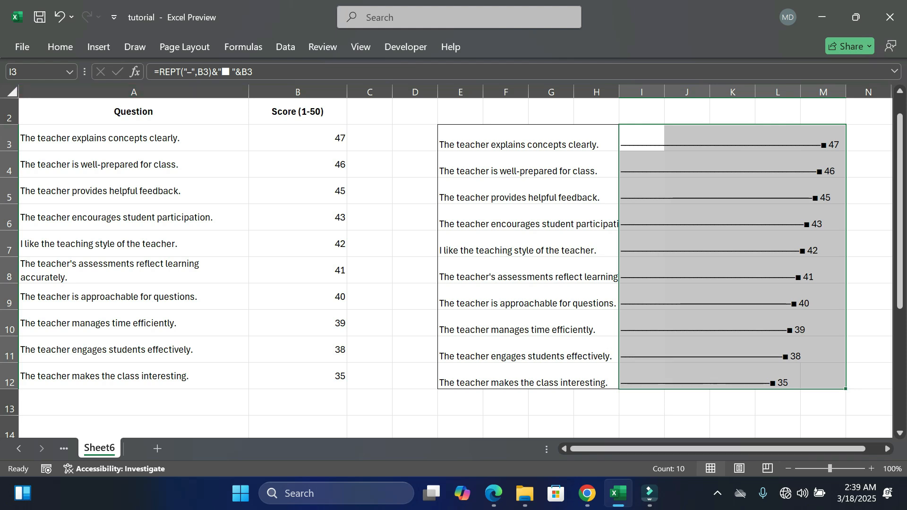
Try replacing the square marker in the I3 formula with the ◆ geometric symbol and fill the formula down to I12
click(246, 72)
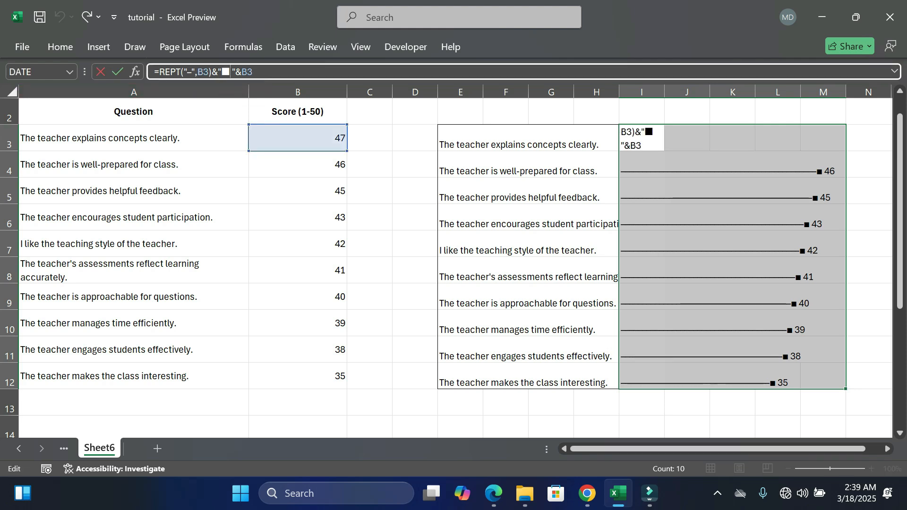
key(BackSpace)
key(super+period)
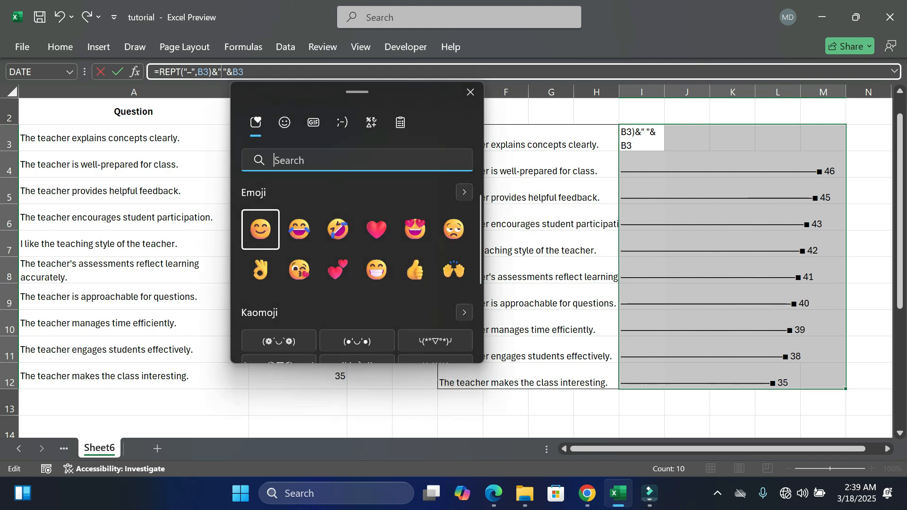
click(372, 122)
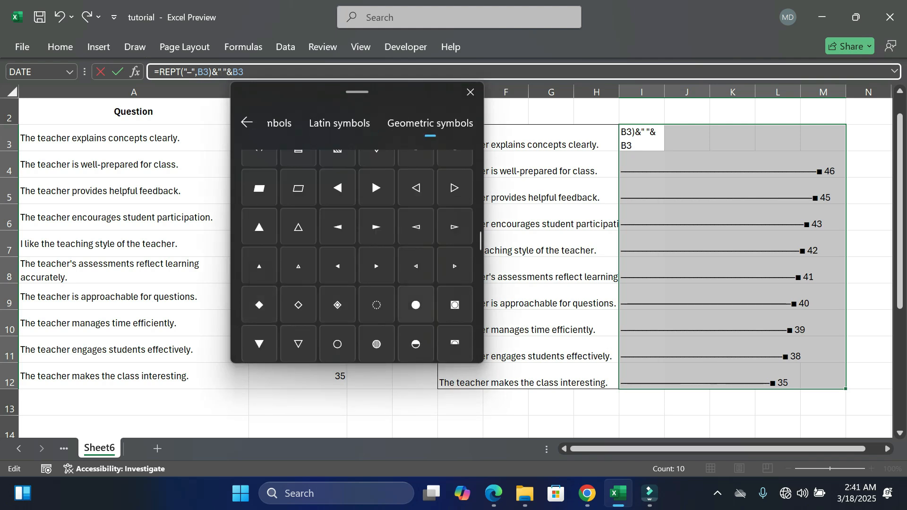
click(258, 304)
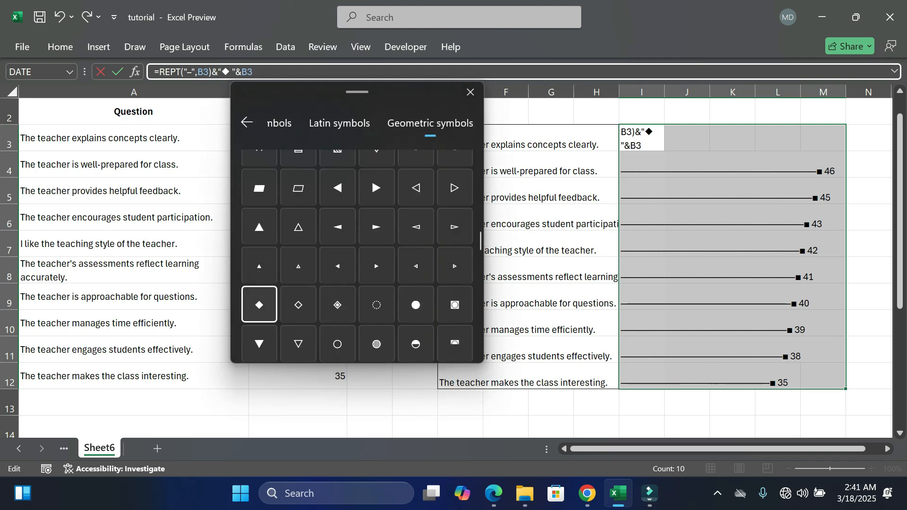
key(Return)
click(641, 138)
drag(664, 151, 657, 384)
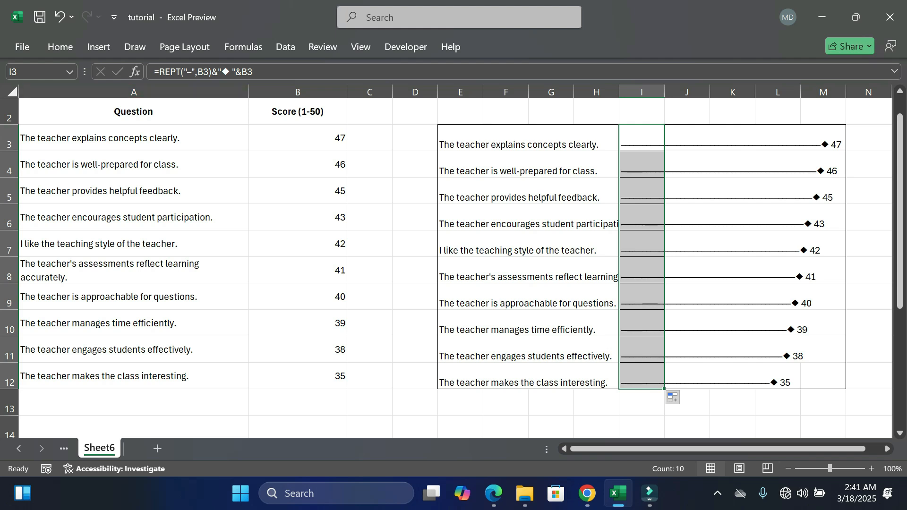
Try changing the repeated character in the REPT formula of I3 from a dash to a period
click(188, 71)
key(BackSpace)
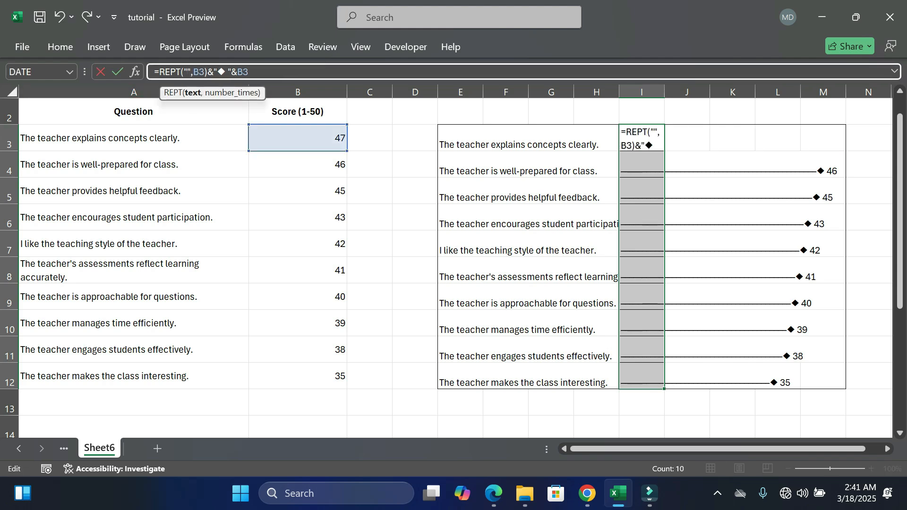
text(.)
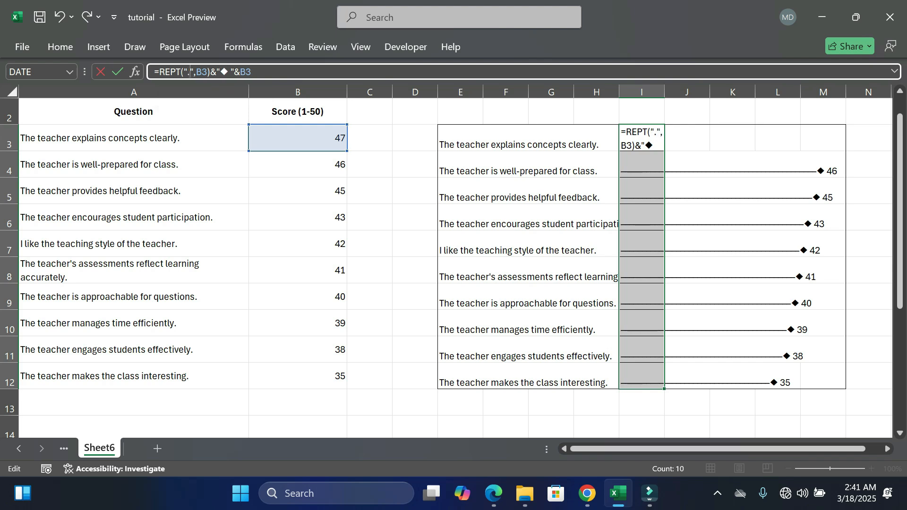
key(Return)
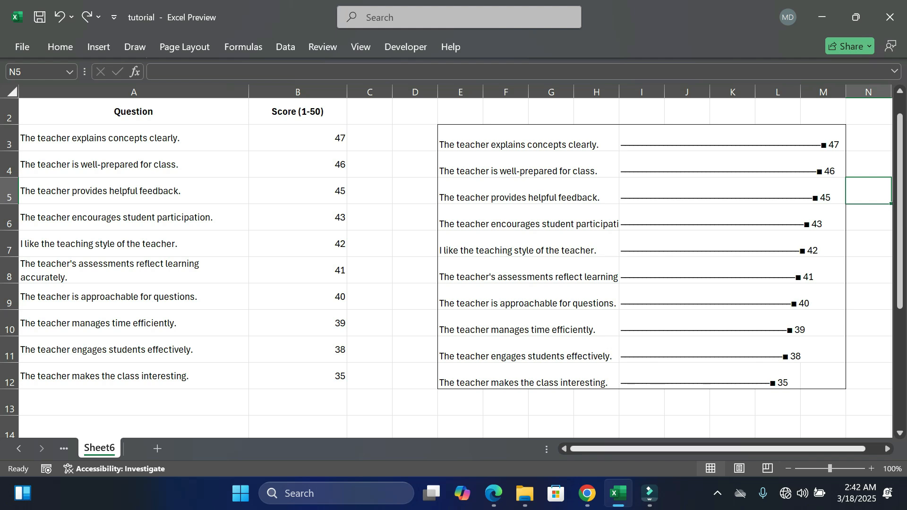
Try scaling the chart lines by changing the repeat count in I3's REPT formula to B3/5 and filling it down to I12
click(596, 217)
click(641, 137)
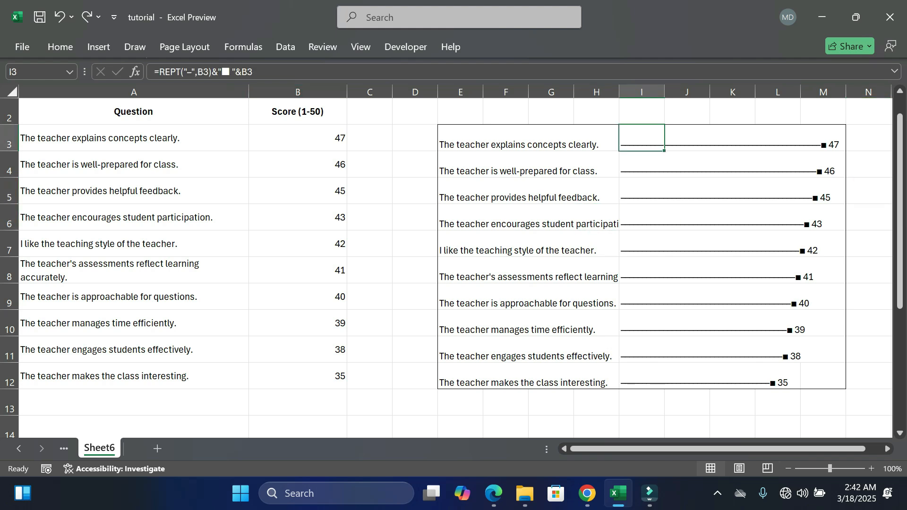
click(209, 71)
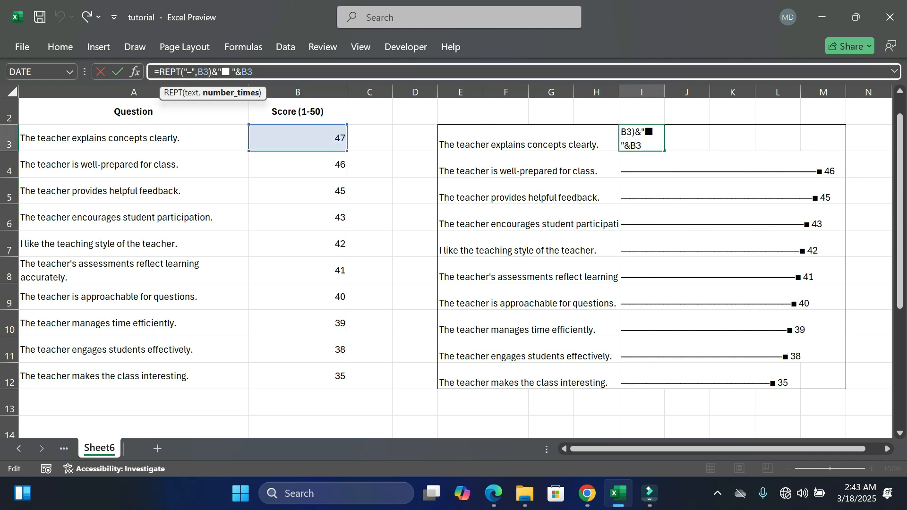
text(/)
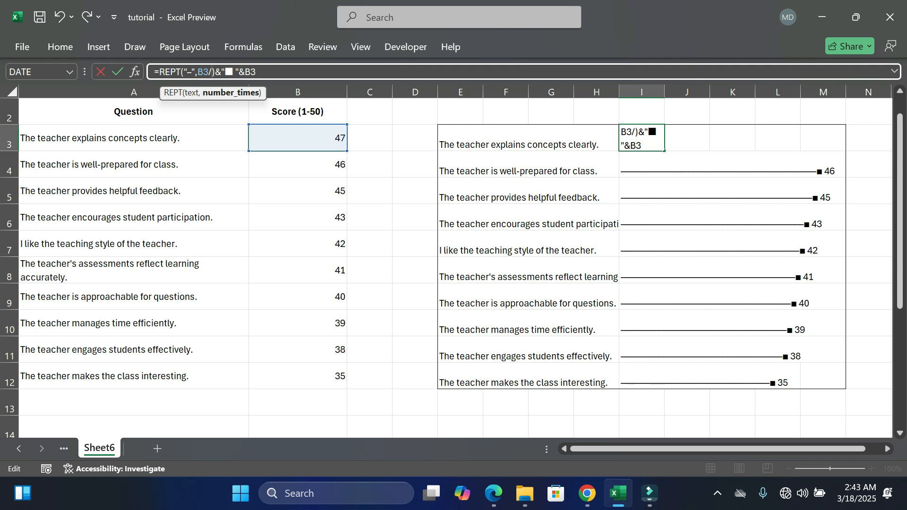
text(5)
key(Return)
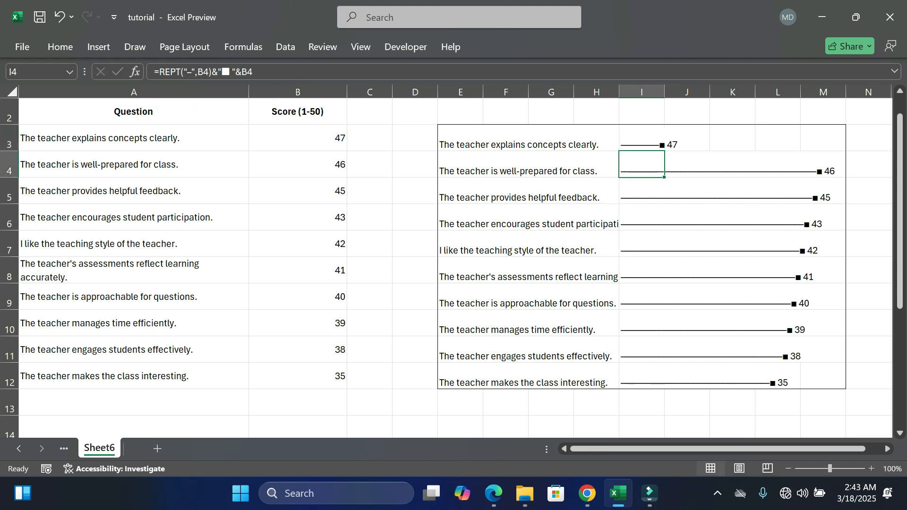
click(641, 138)
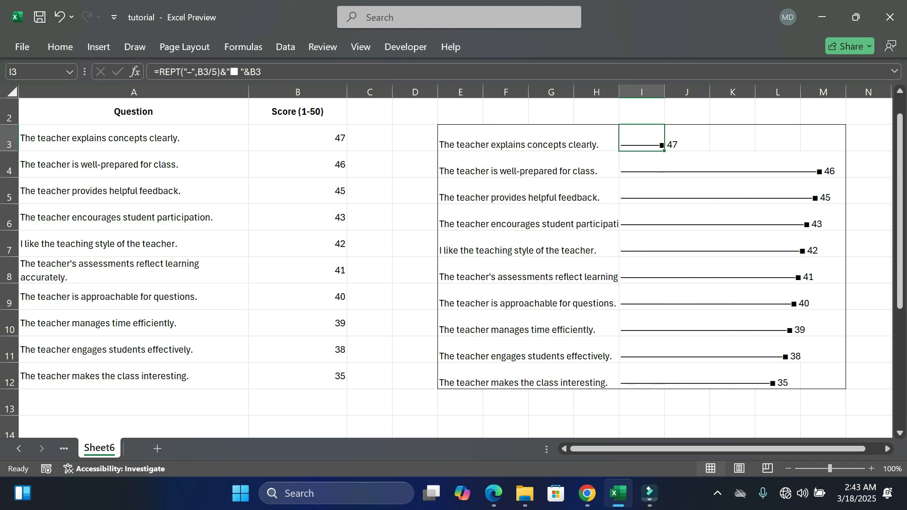
drag(664, 150, 664, 359)
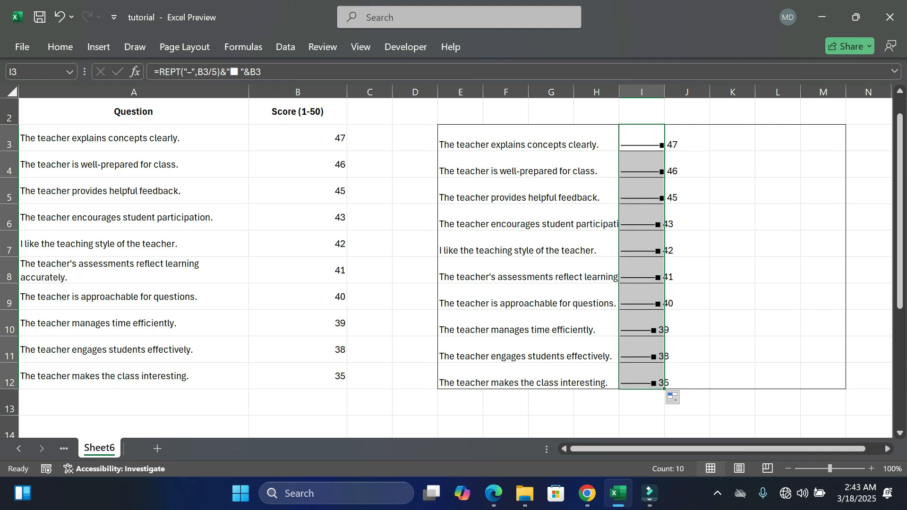
click(822, 402)
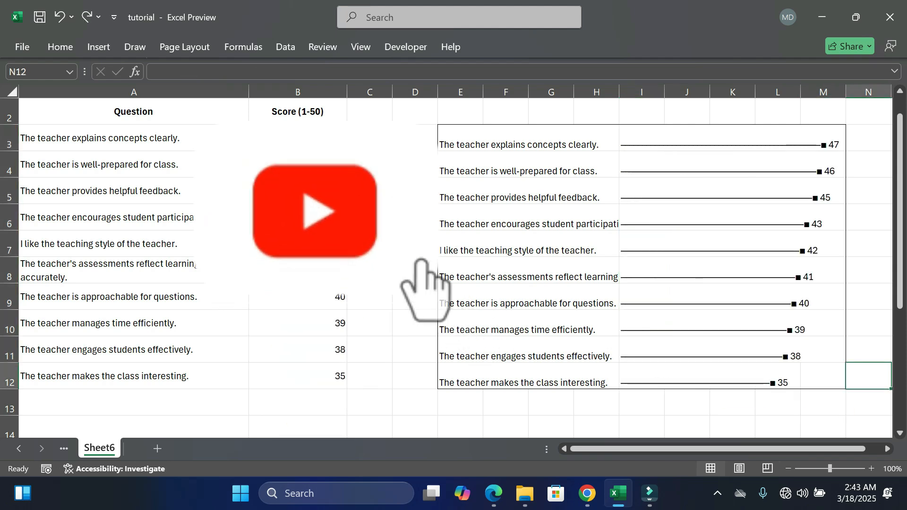